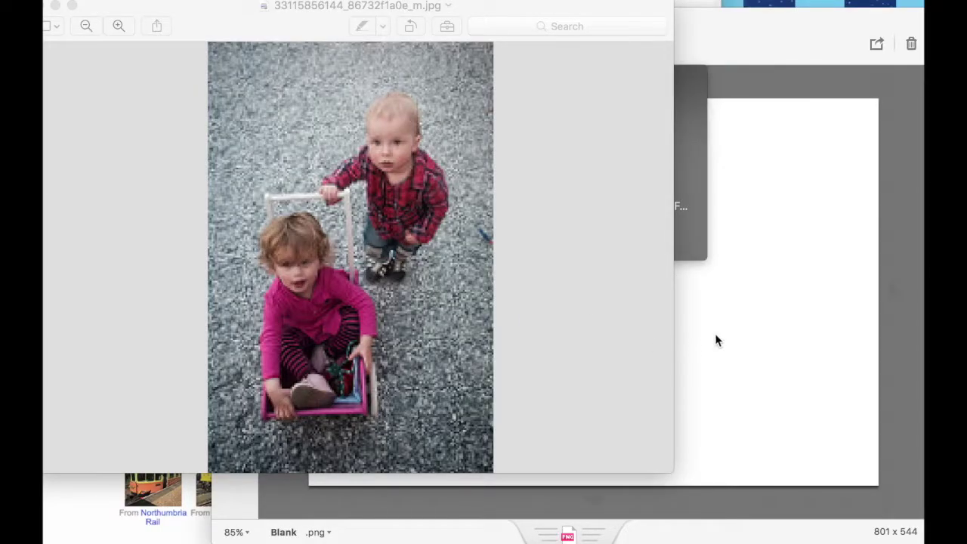
Step: Capture a 343 × 511 screen snap of the toddlers' photo into Skitch
click(709, 339)
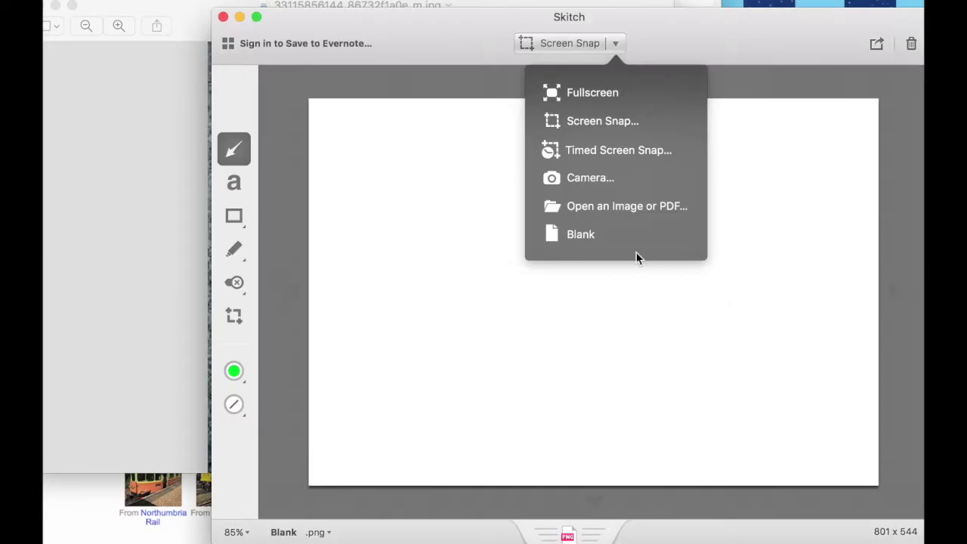
click(587, 124)
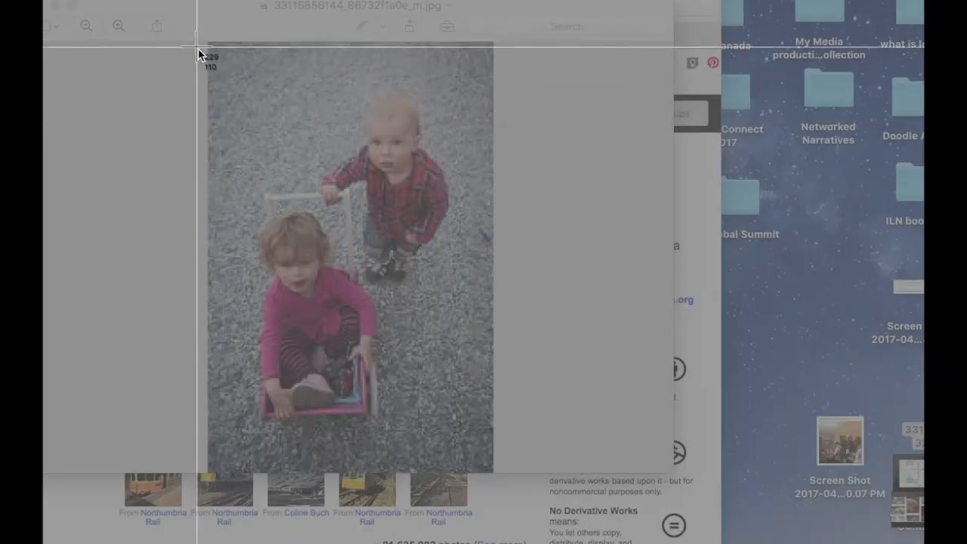
drag(207, 43, 493, 469)
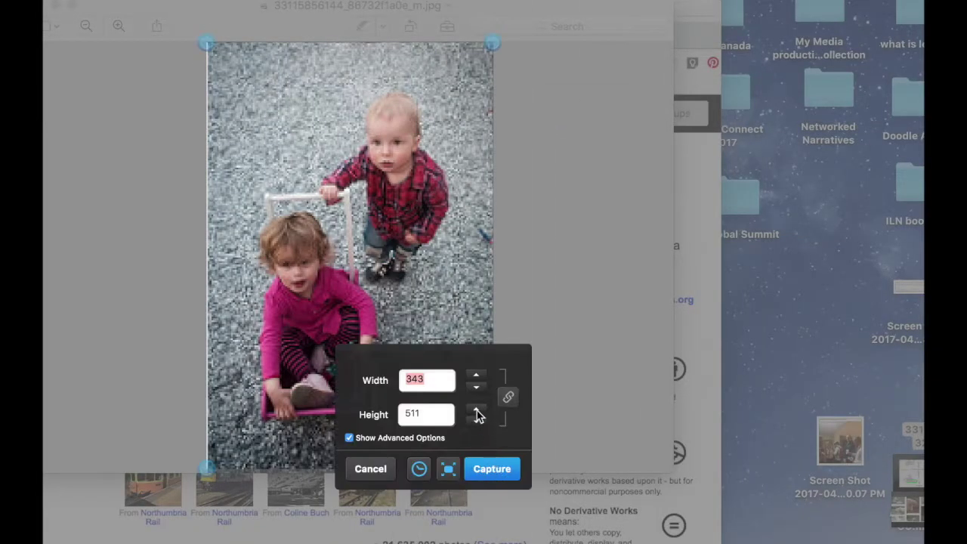
click(491, 469)
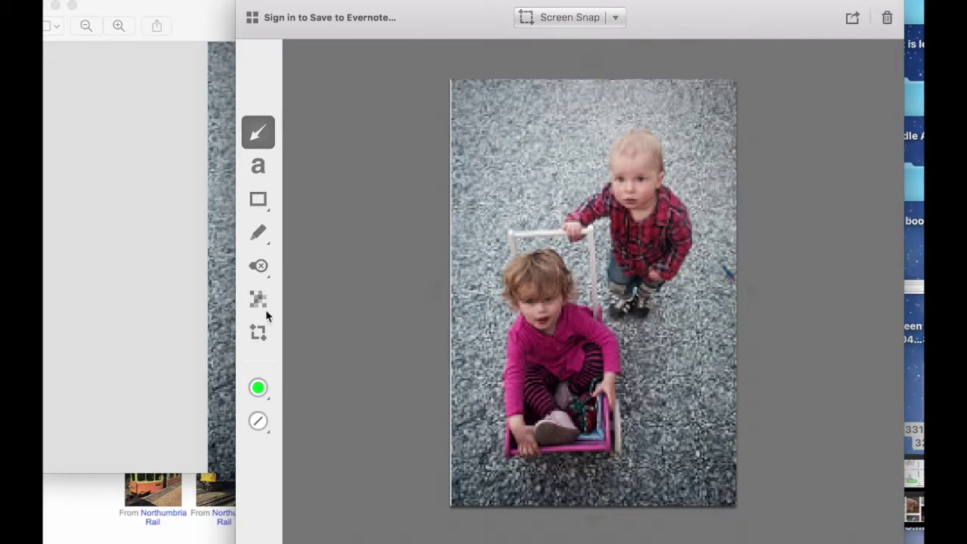
Step: Pixelate the girl's face and the boy's face with the Pixelate tool
click(258, 301)
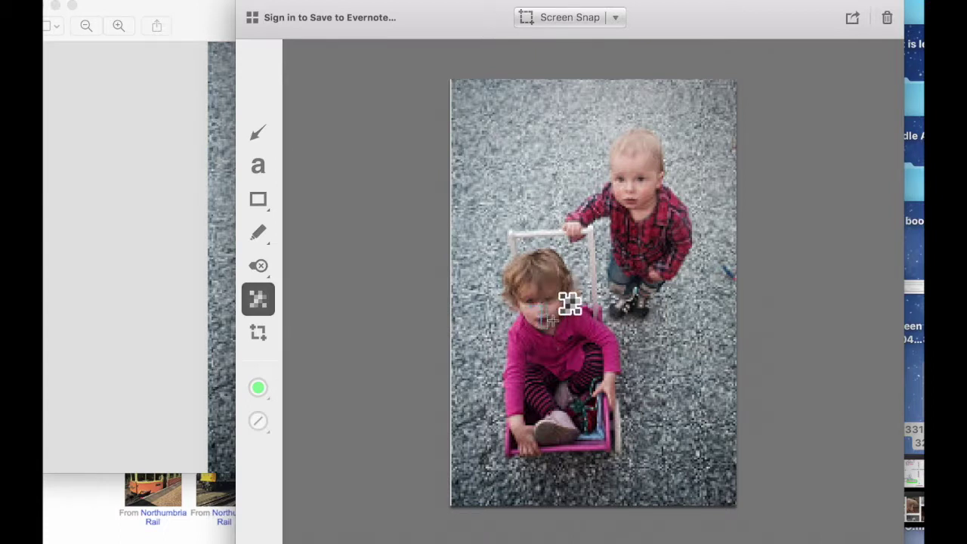
drag(526, 300, 560, 323)
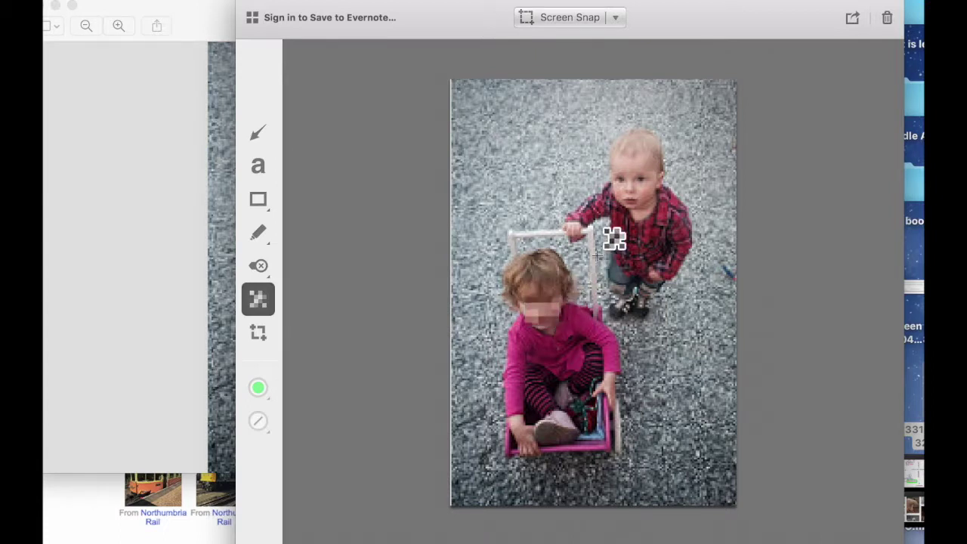
drag(617, 166, 649, 203)
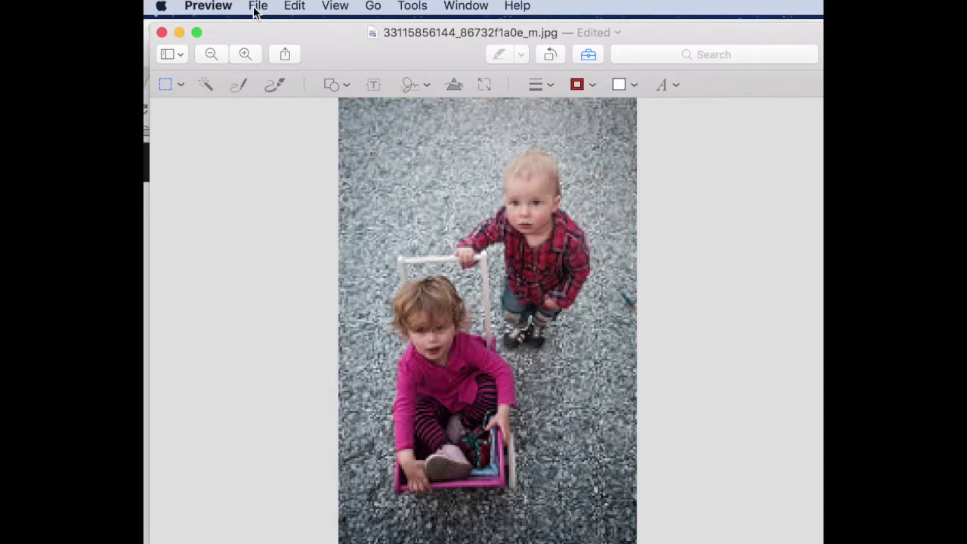
click(257, 8)
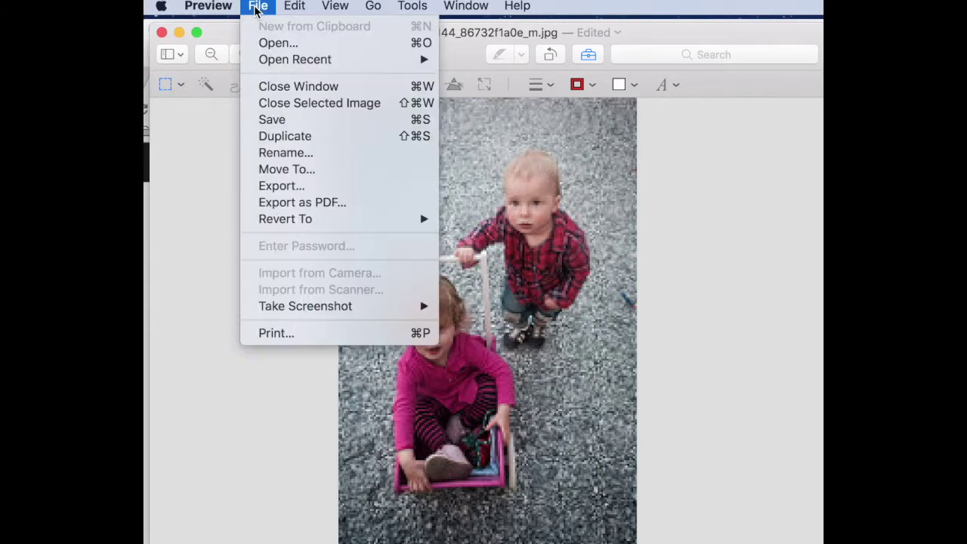
click(275, 137)
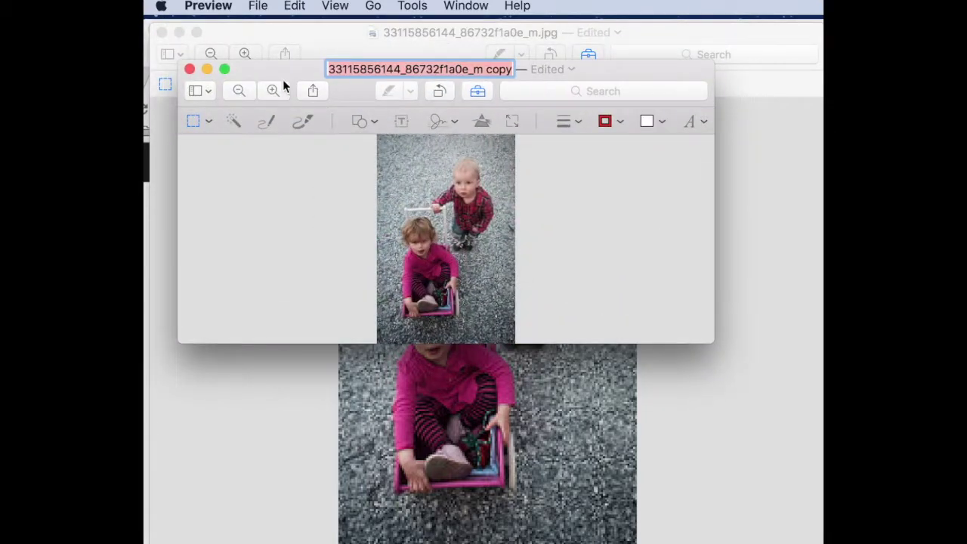
drag(278, 71, 820, 103)
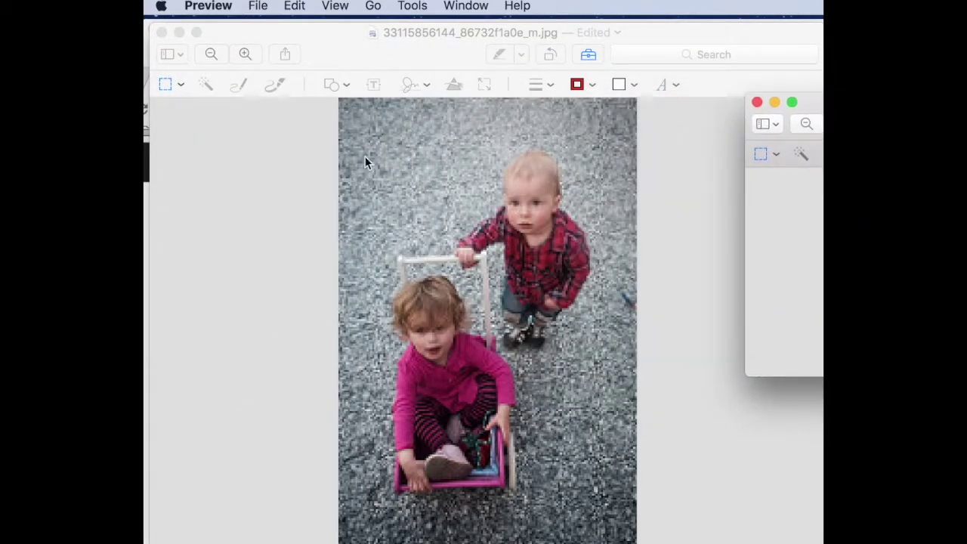
click(241, 203)
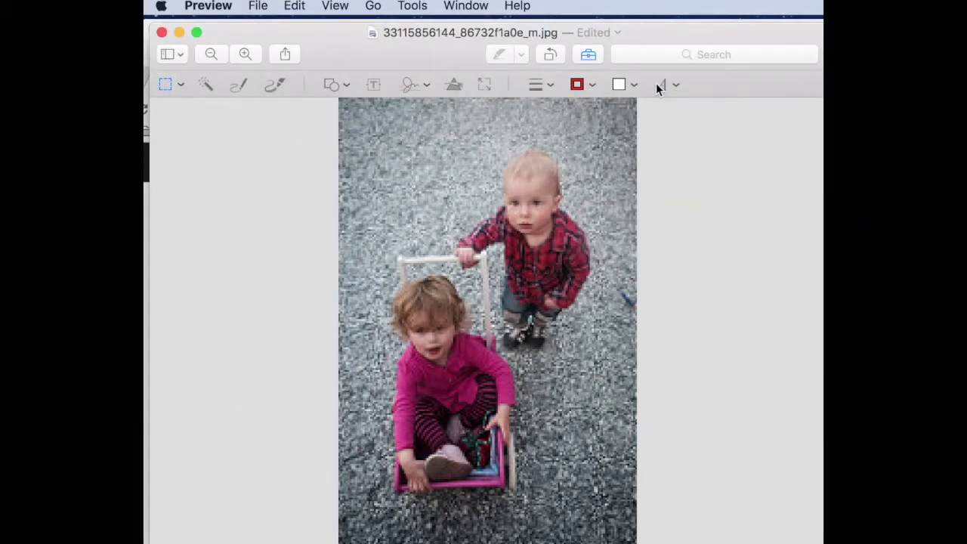
Step: Add an oval with gold border and gold fill, then shrink it over the girl's face
click(593, 54)
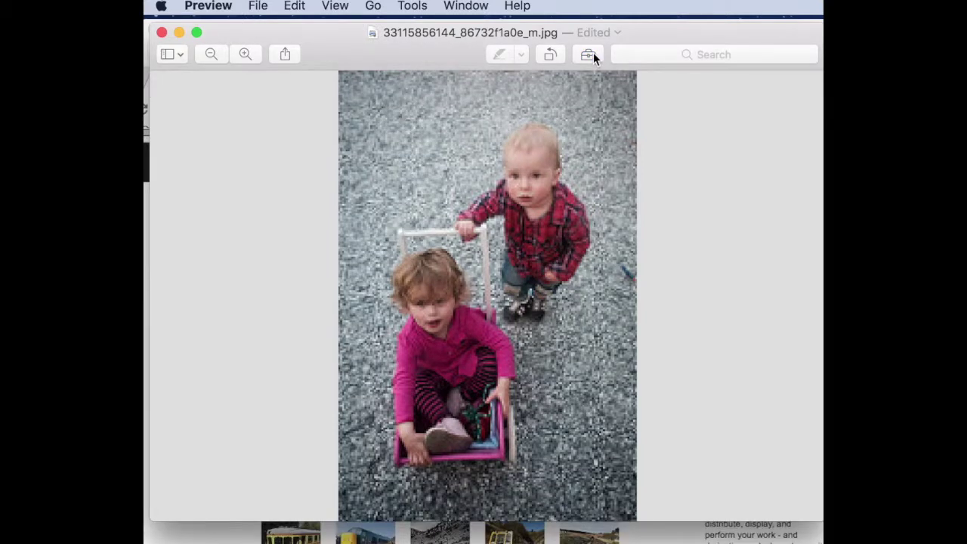
click(589, 54)
click(339, 86)
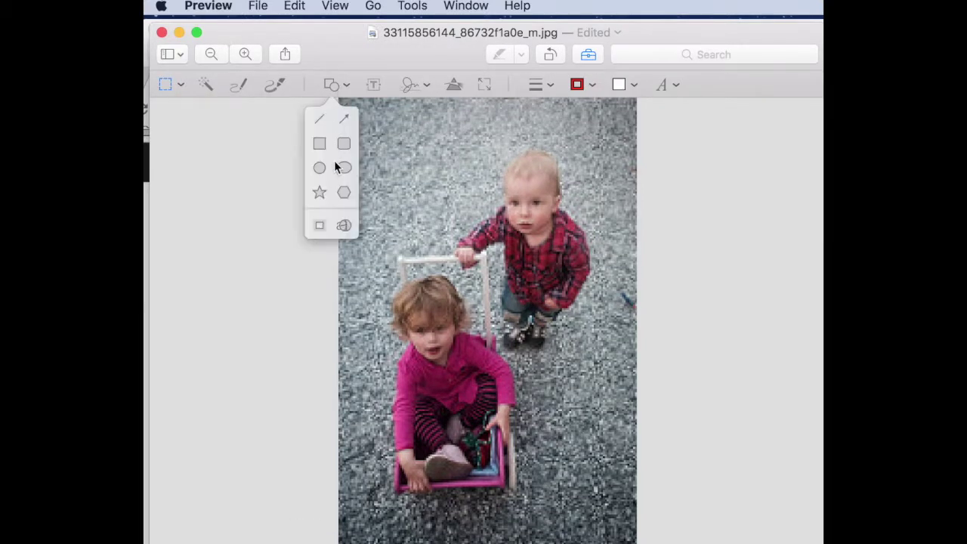
click(320, 168)
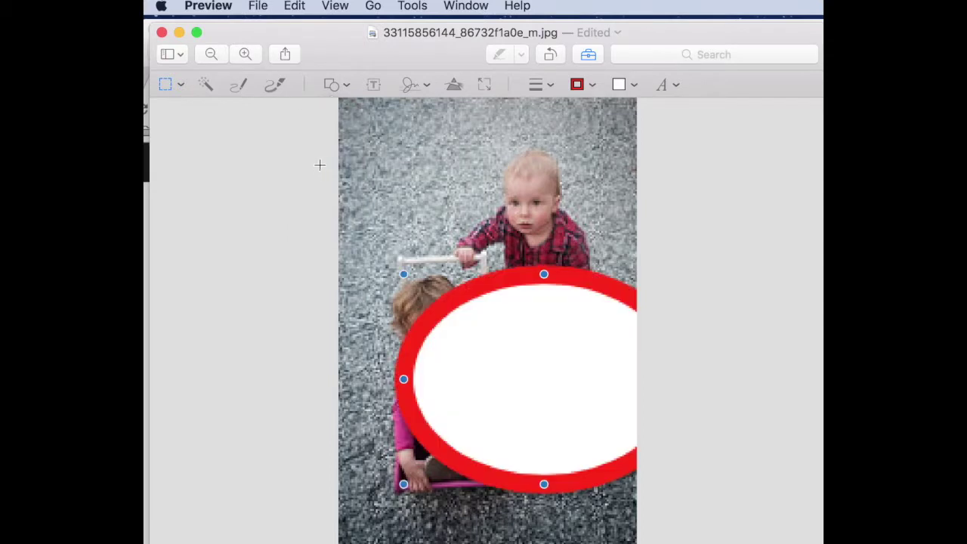
click(590, 85)
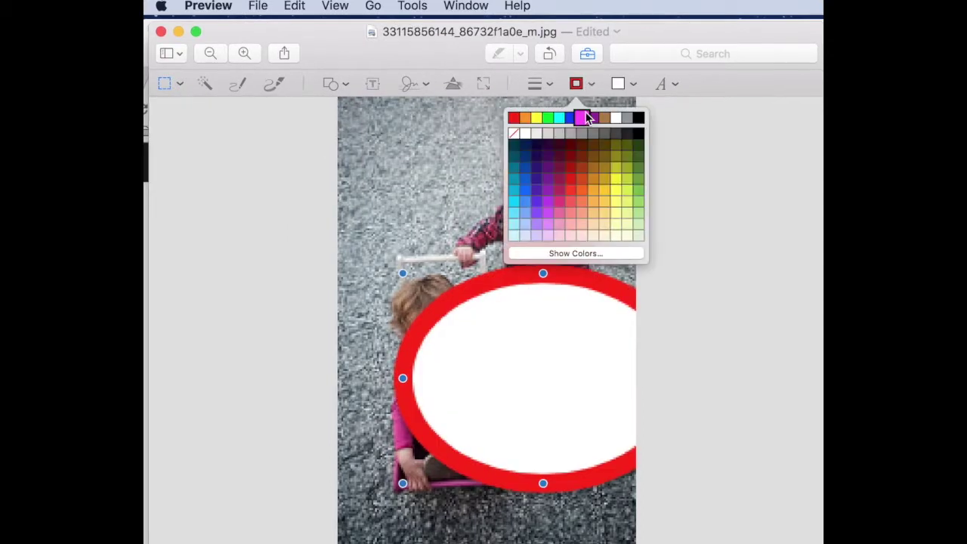
click(606, 168)
click(626, 86)
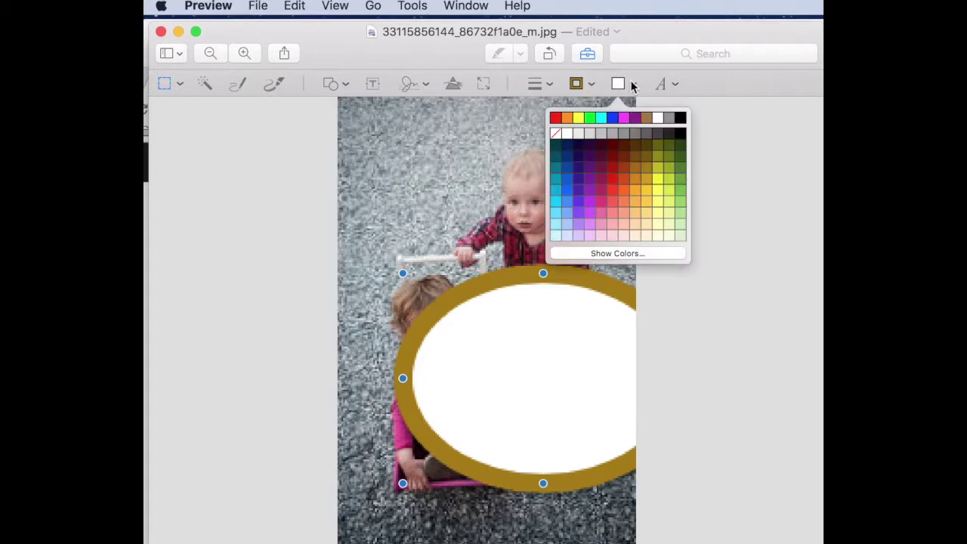
click(644, 169)
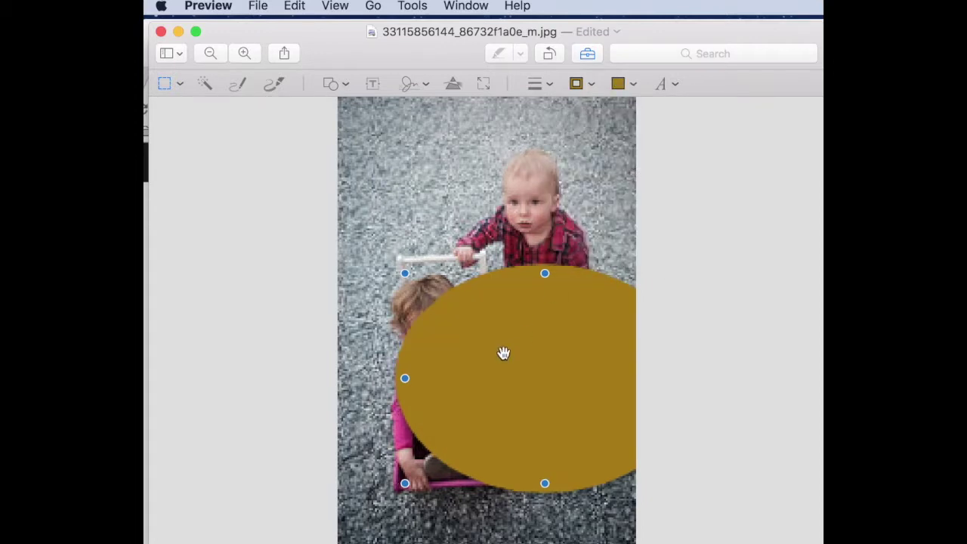
drag(503, 355, 421, 290)
drag(606, 423, 427, 330)
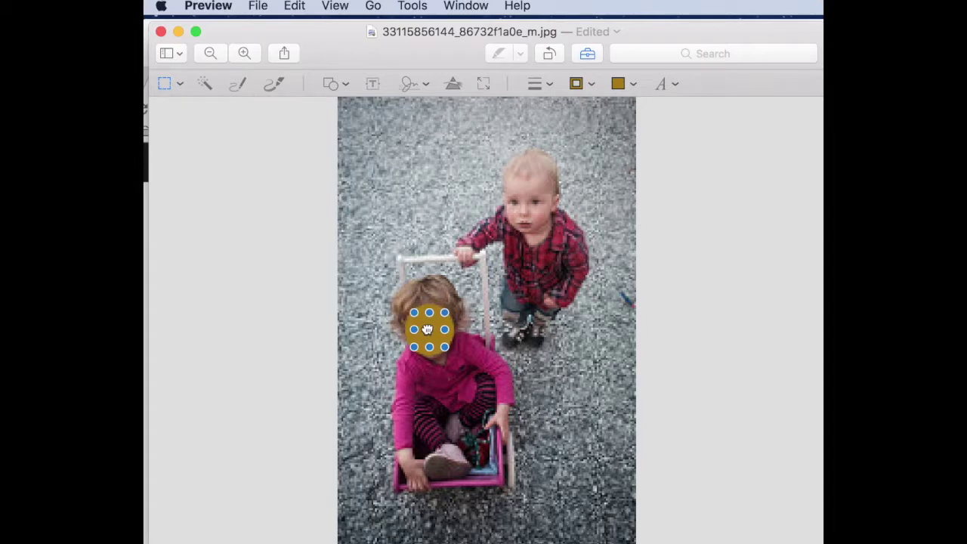
Step: Copy and paste the gold oval onto the boy's face, then deselect it
click(297, 11)
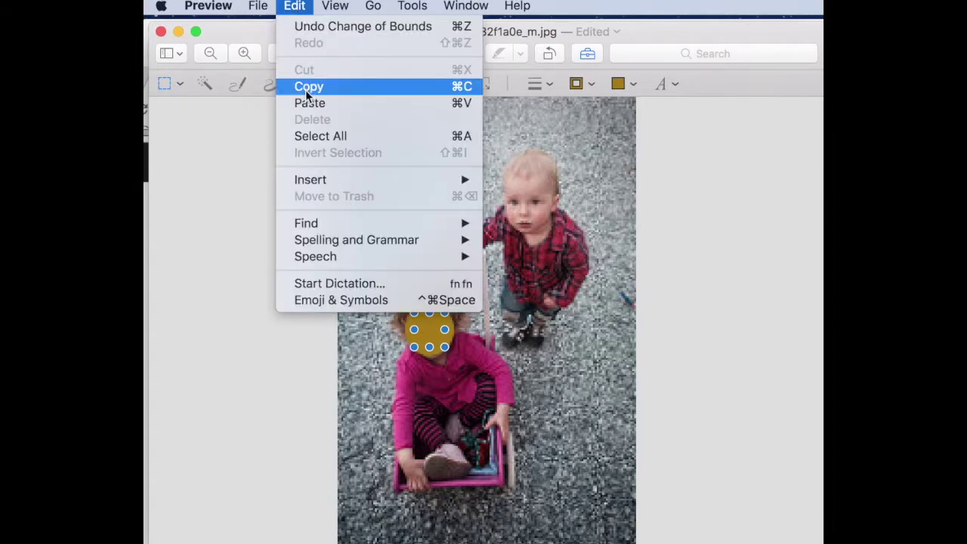
click(305, 89)
click(294, 9)
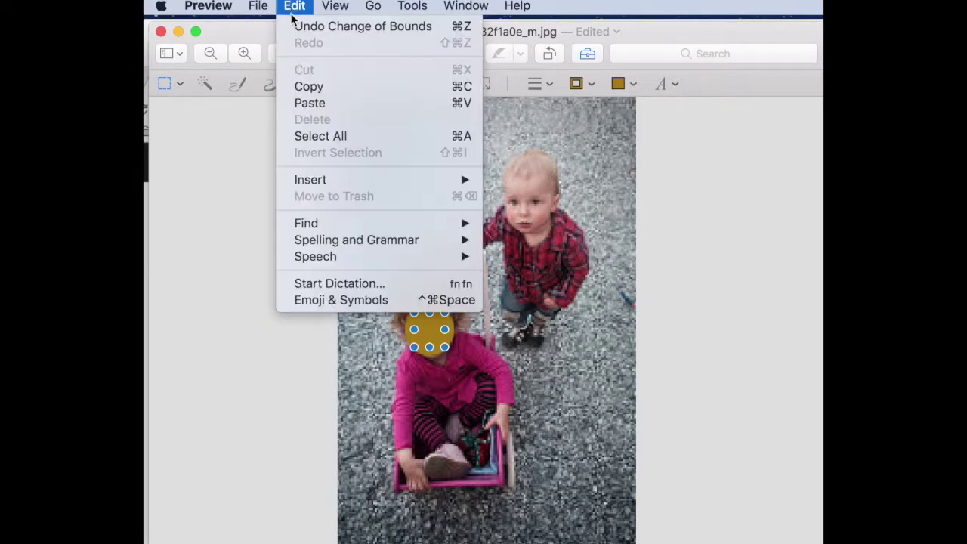
click(305, 103)
drag(446, 346, 522, 205)
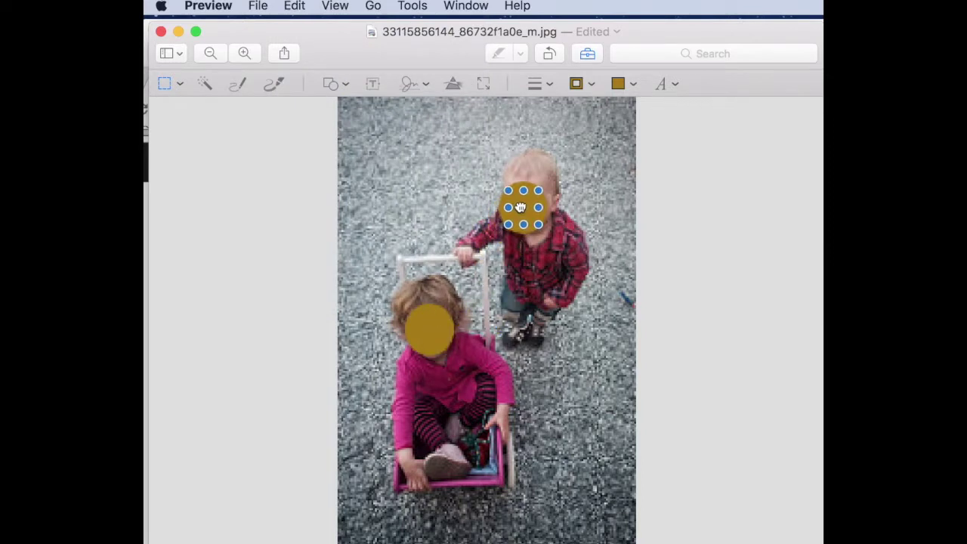
click(683, 281)
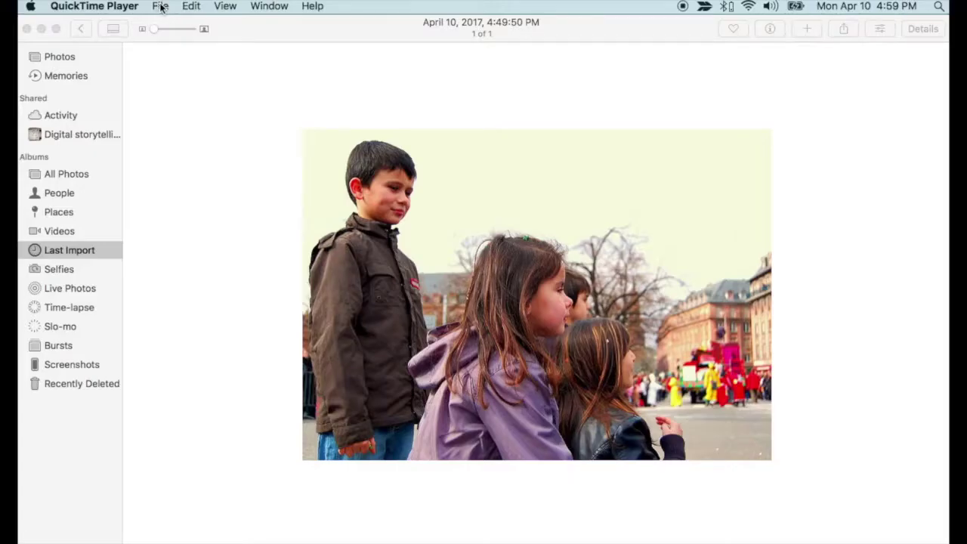
Step: Bring Photos forward, copy the street-parade photo, and browse the View menu
click(244, 152)
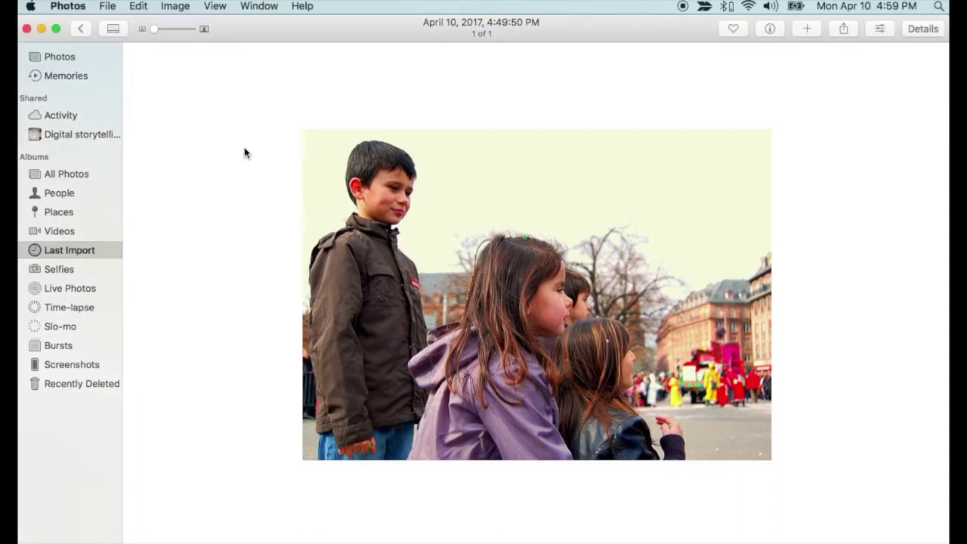
click(139, 7)
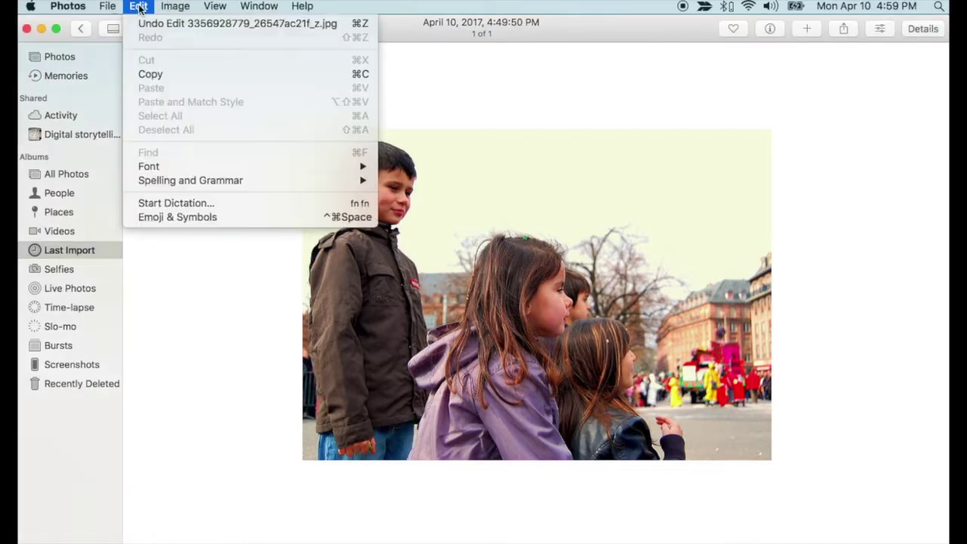
click(150, 74)
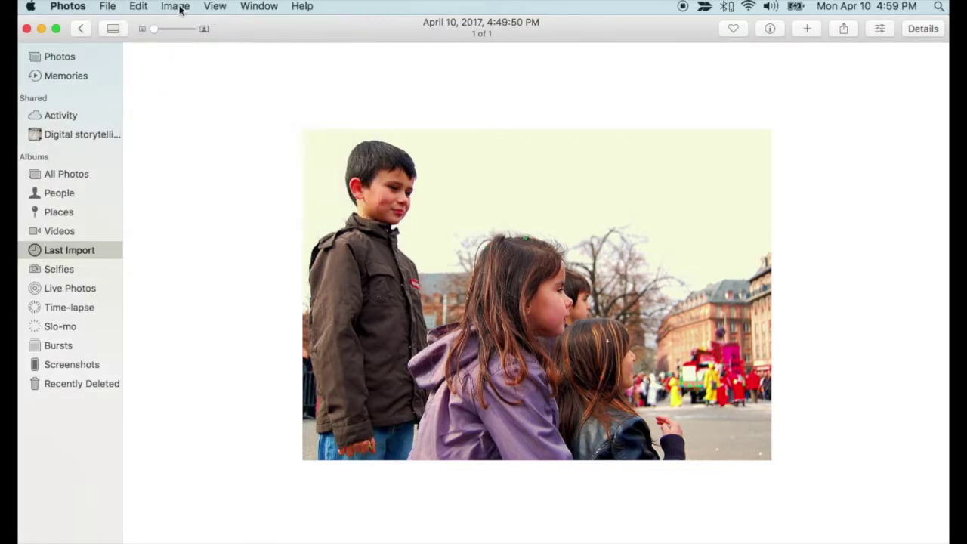
click(217, 7)
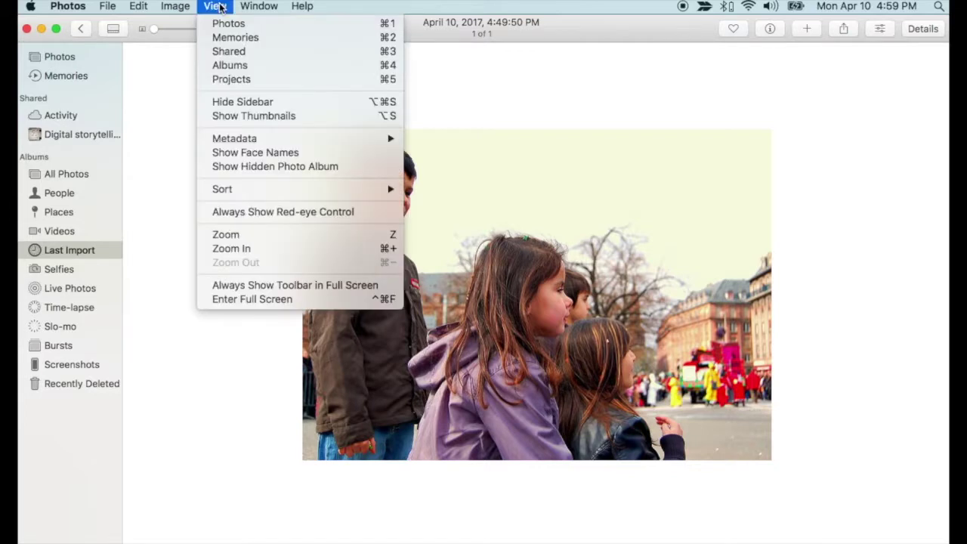
mouse_move(180, 9)
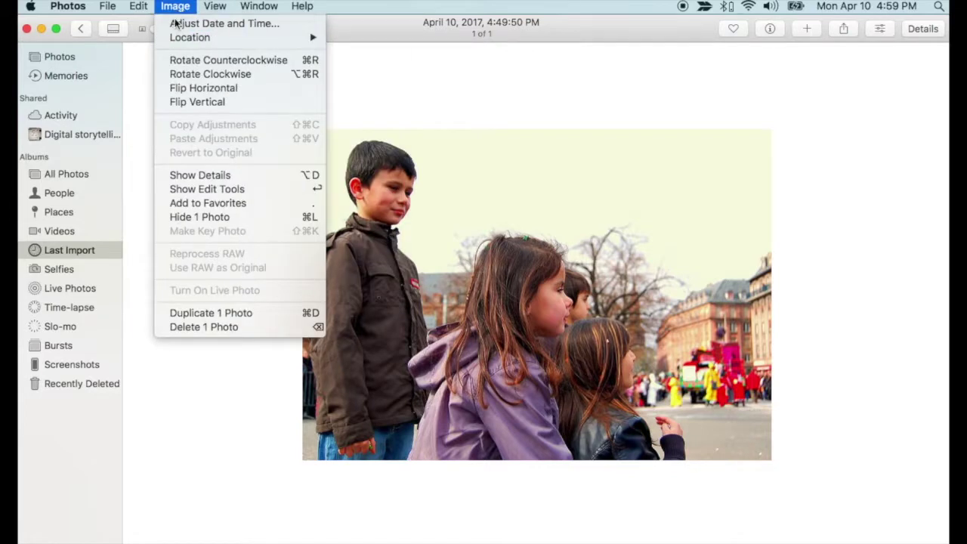
Step: Open the parade photo in the Markup extension of the editing tools
click(202, 189)
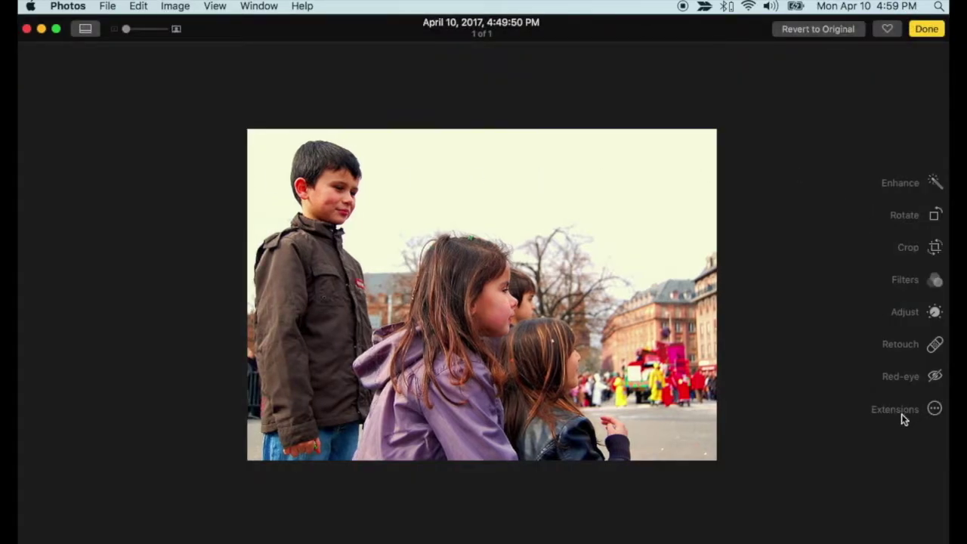
click(935, 408)
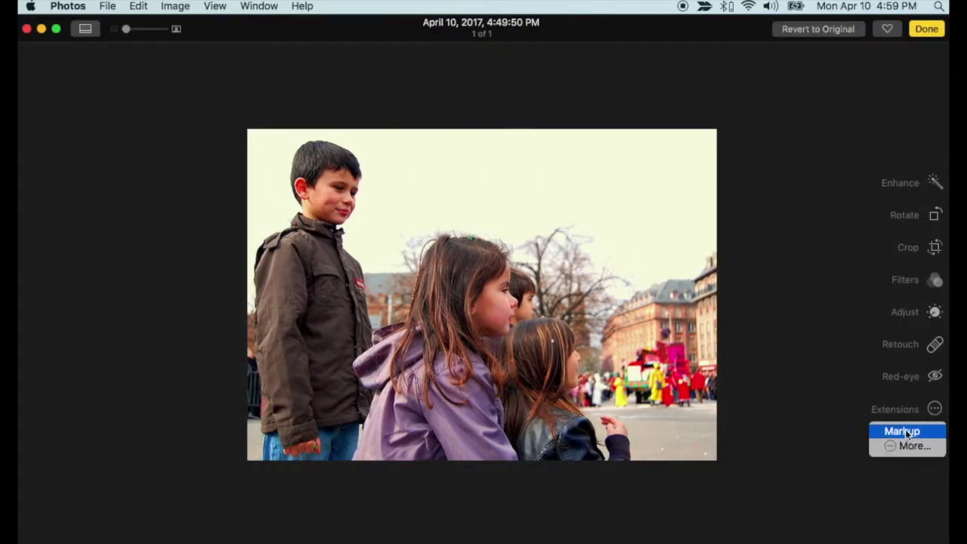
click(905, 431)
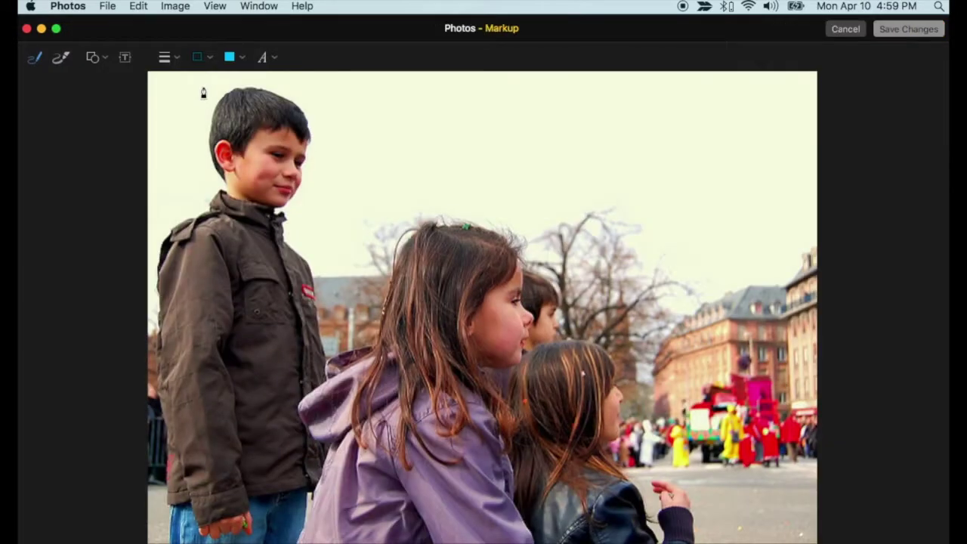
Step: Add an oval and shrink it into a small circle over the boy's face
click(97, 59)
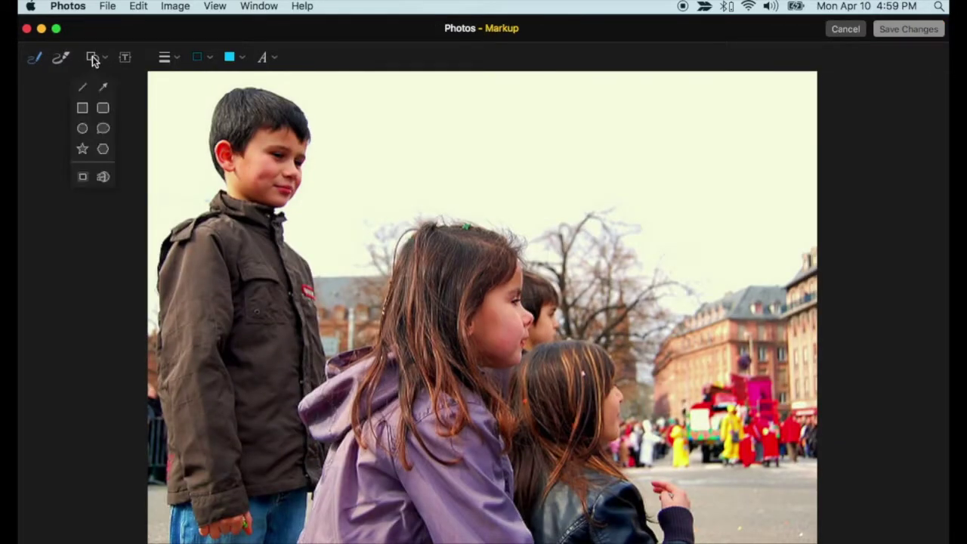
click(81, 131)
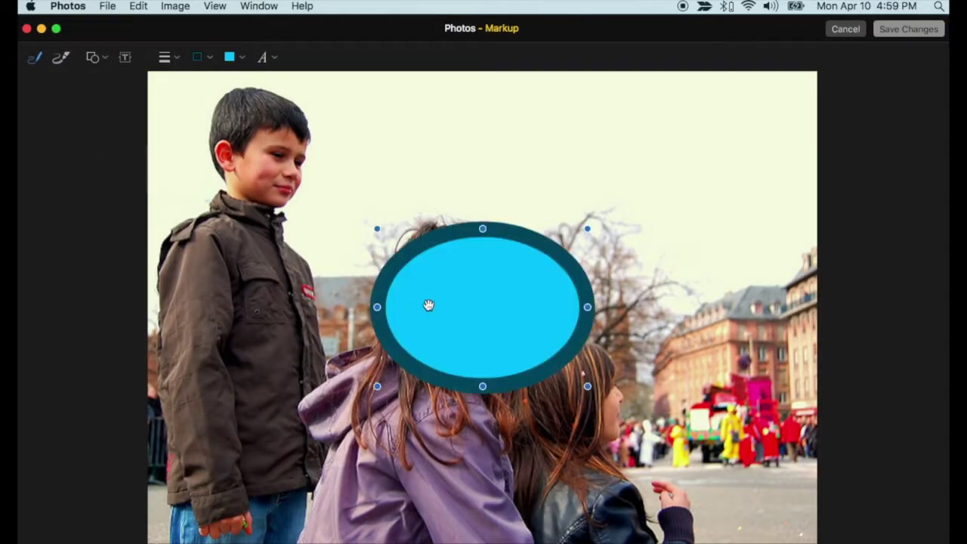
drag(589, 387, 295, 181)
click(341, 193)
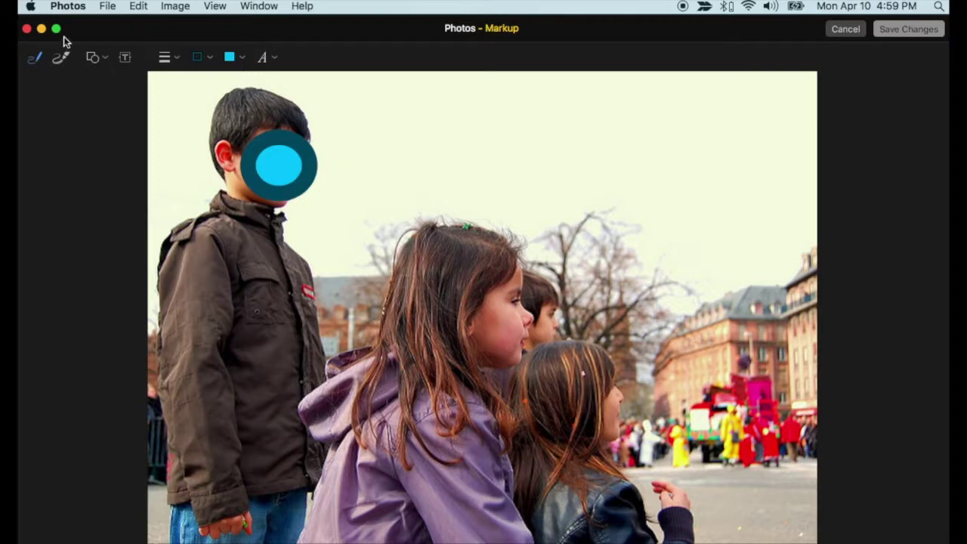
Step: Paint thickest-width dark-teal sketch strokes over the faces of the girl in purple and the child behind her
click(63, 62)
click(168, 59)
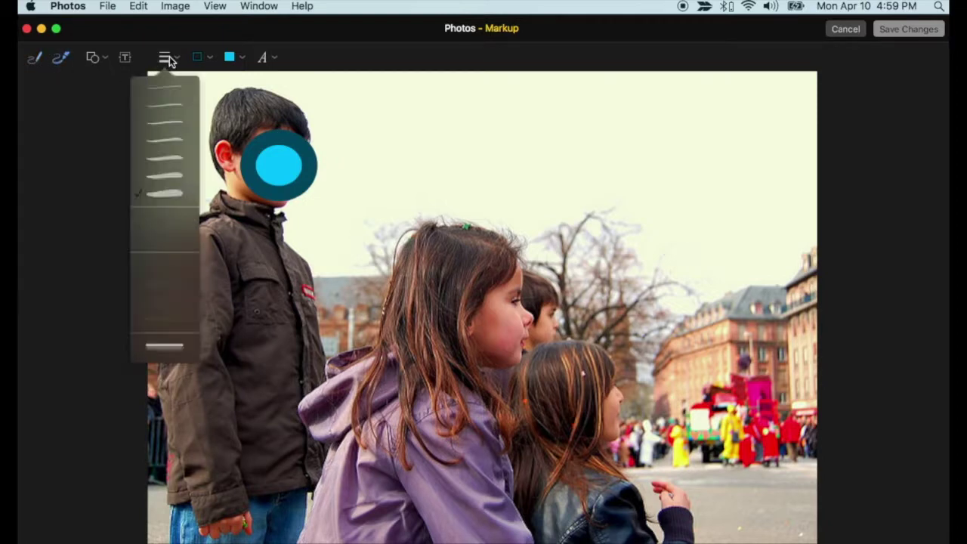
click(170, 193)
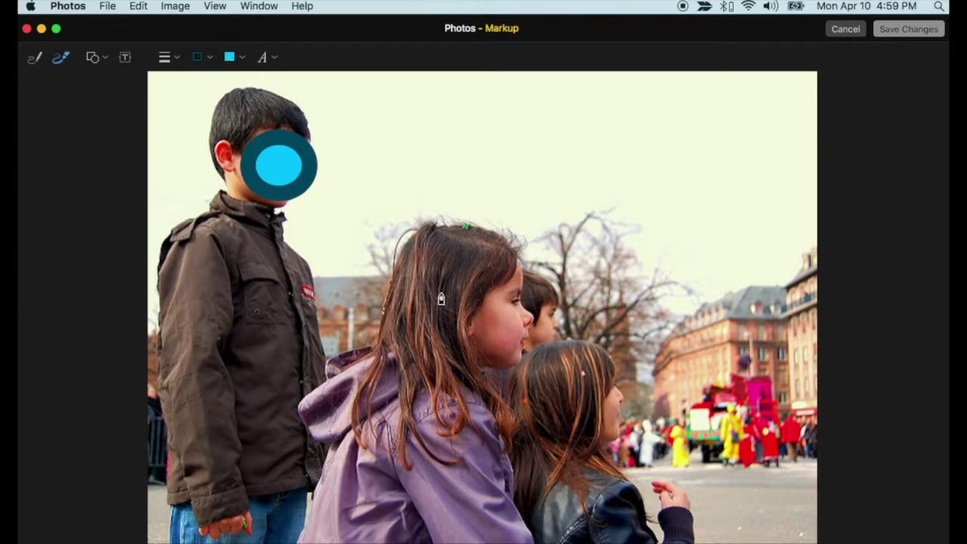
mouse_move(514, 285)
mouse_down()
mouse_move(505, 329)
mouse_move(520, 369)
mouse_move(529, 331)
mouse_move(514, 294)
mouse_move(517, 357)
mouse_up()
mouse_move(555, 313)
mouse_down()
mouse_move(553, 348)
mouse_move(548, 314)
mouse_up()
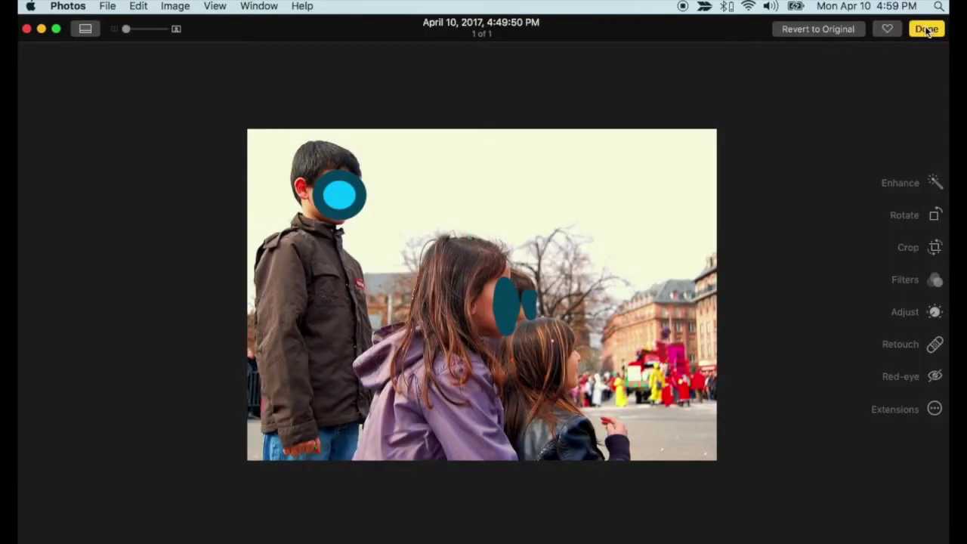
Step: Finish editing with Done, check the Export options, and dismiss the menu without exporting
click(927, 30)
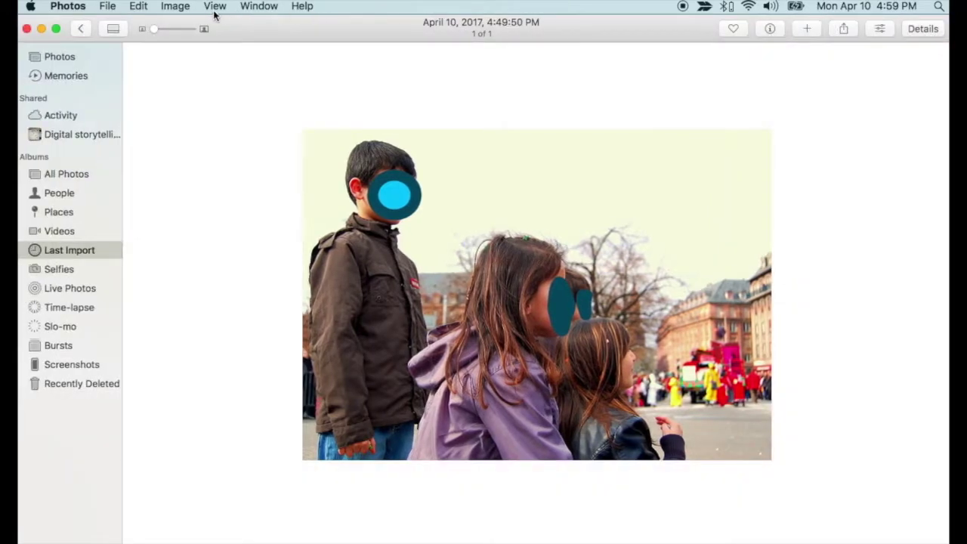
click(118, 7)
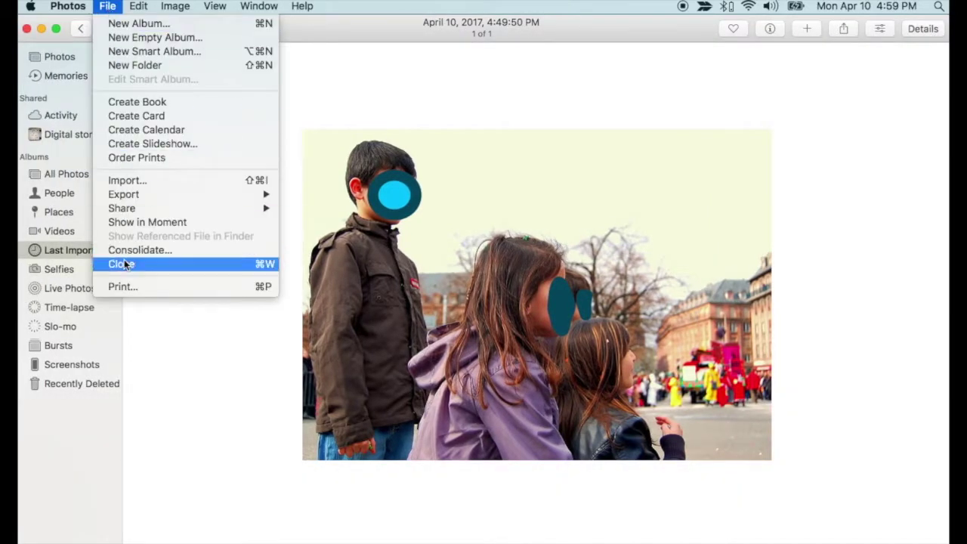
mouse_move(125, 195)
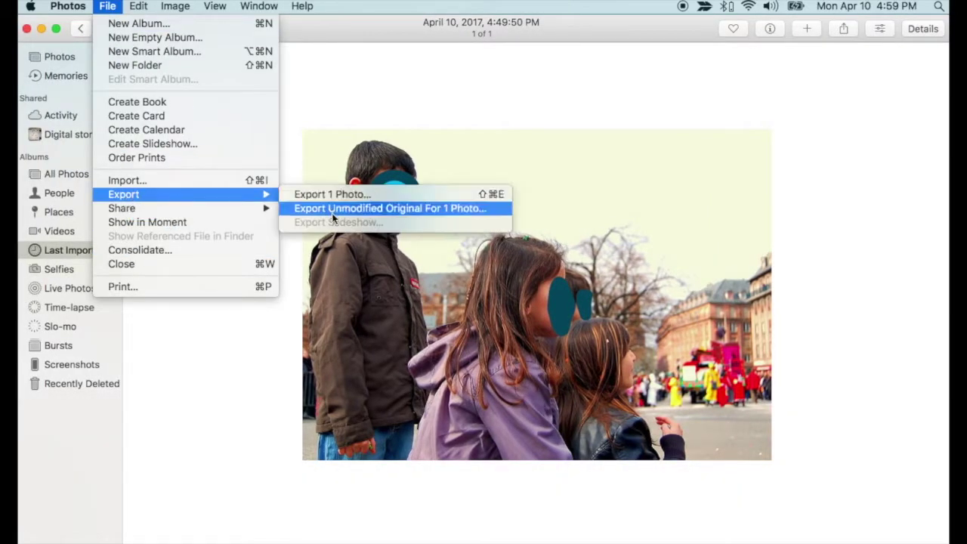
click(482, 114)
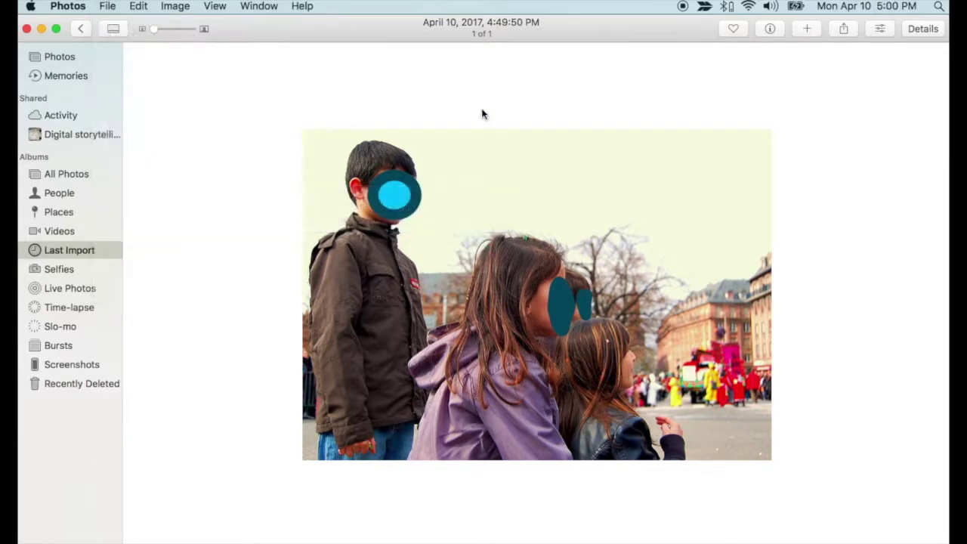